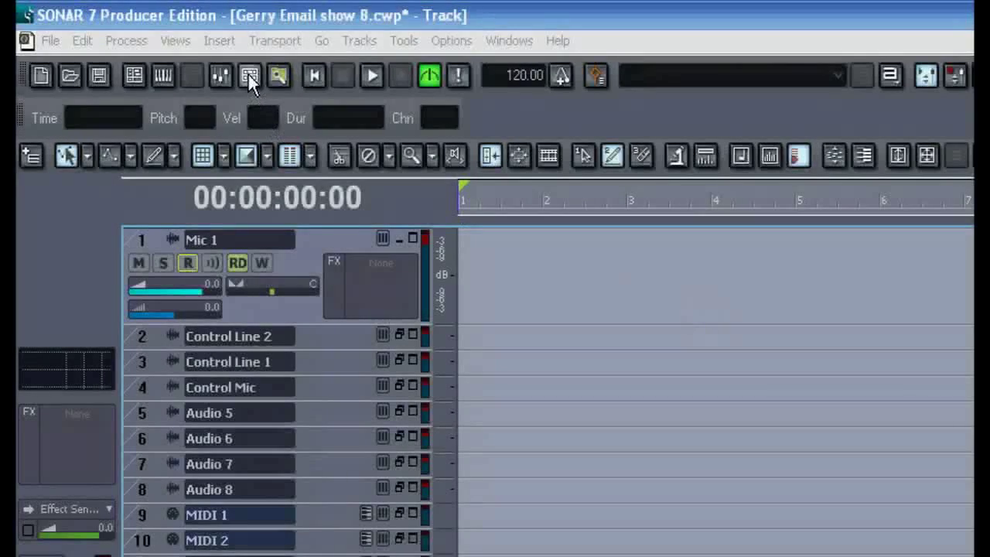
Insert a DropZone soft synth from the Synth Rack's Soft Synths list, accepting the default insert options.
{"action": "left_click", "coordinate": [248, 75]}
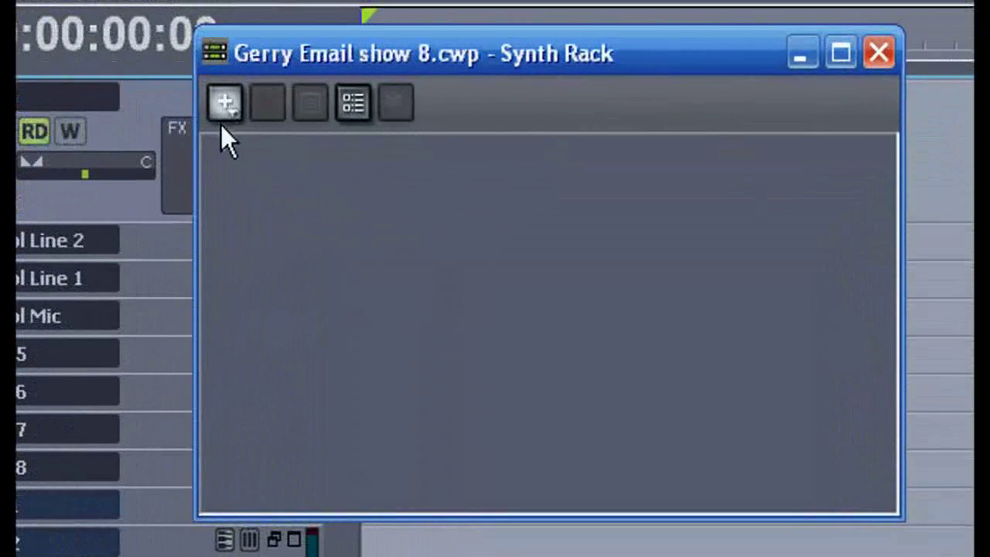
{"action": "left_click", "coordinate": [224, 106]}
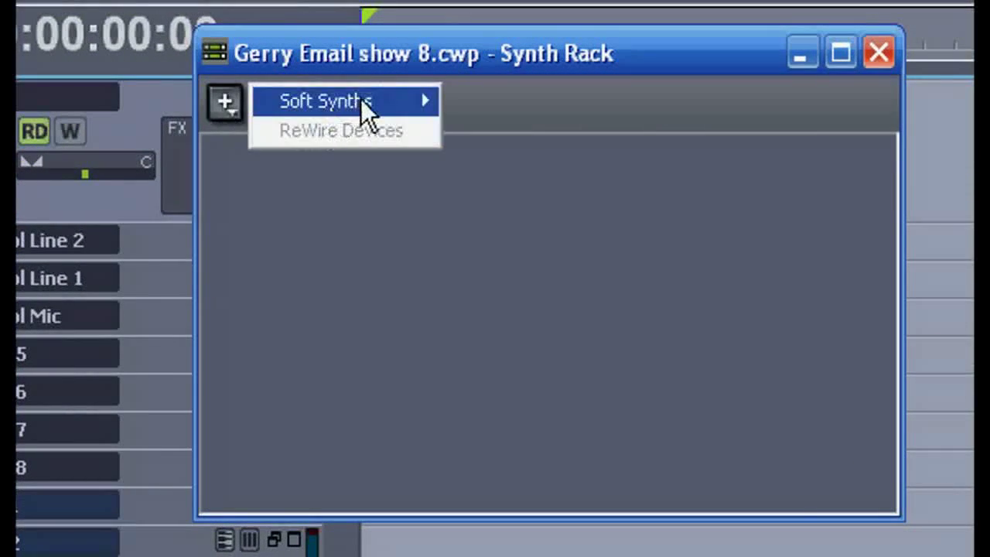
{"action": "mouse_move", "coordinate": [361, 103]}
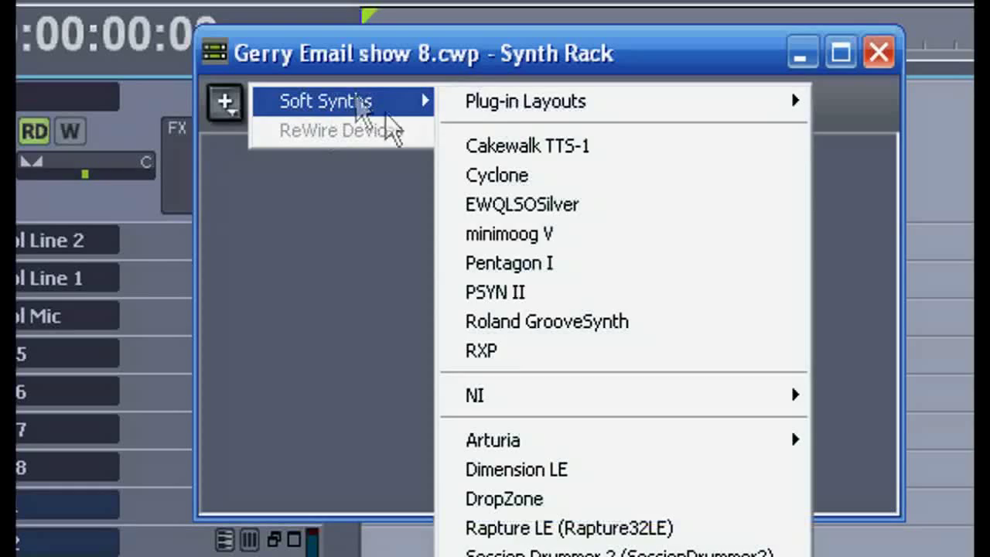
{"action": "left_click", "coordinate": [579, 505]}
{"action": "left_click_drag", "start_coordinate": [699, 139], "coordinate": [674, 4]}
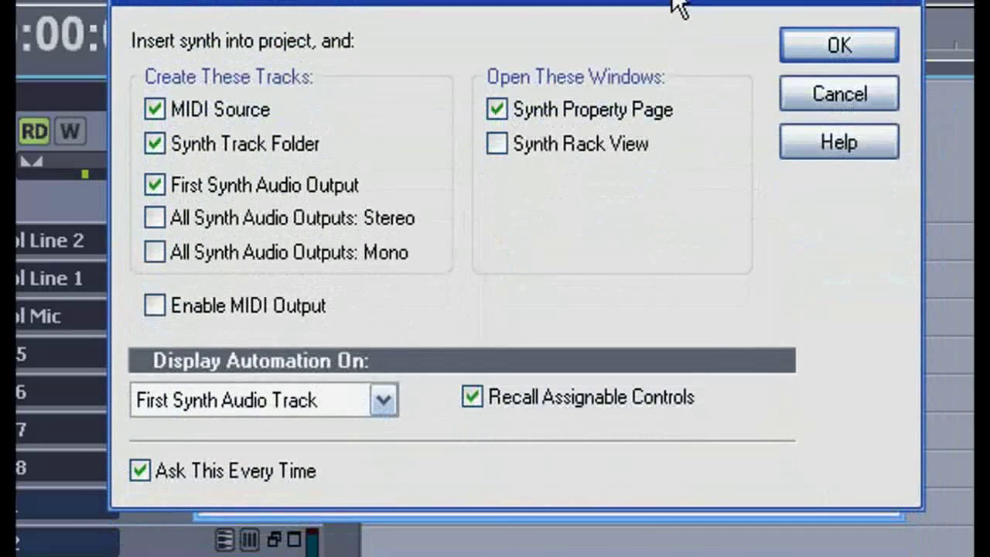
{"action": "left_click", "coordinate": [829, 51]}
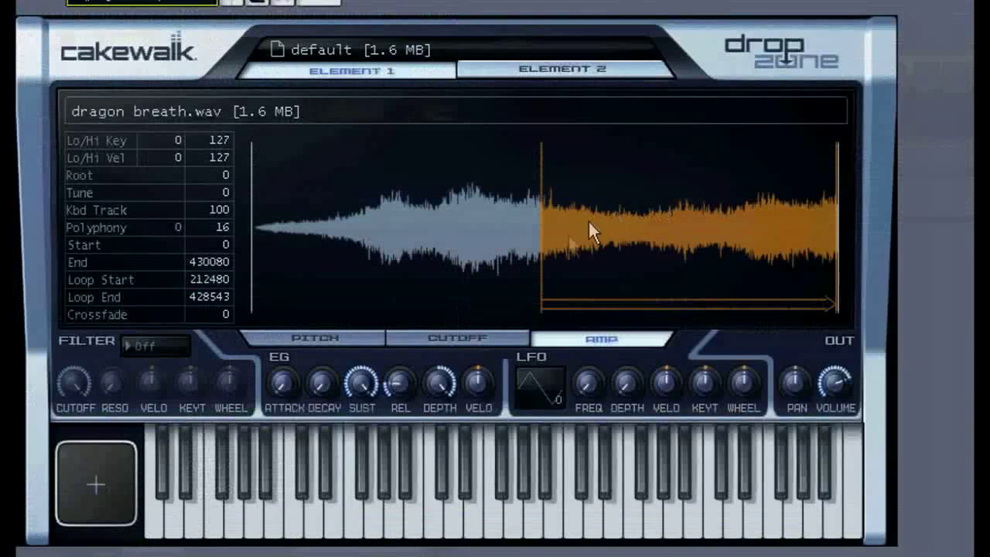
Audition the dragon breath sample and move its loop start near the beginning, to 15447.
{"action": "left_click", "coordinate": [300, 511]}
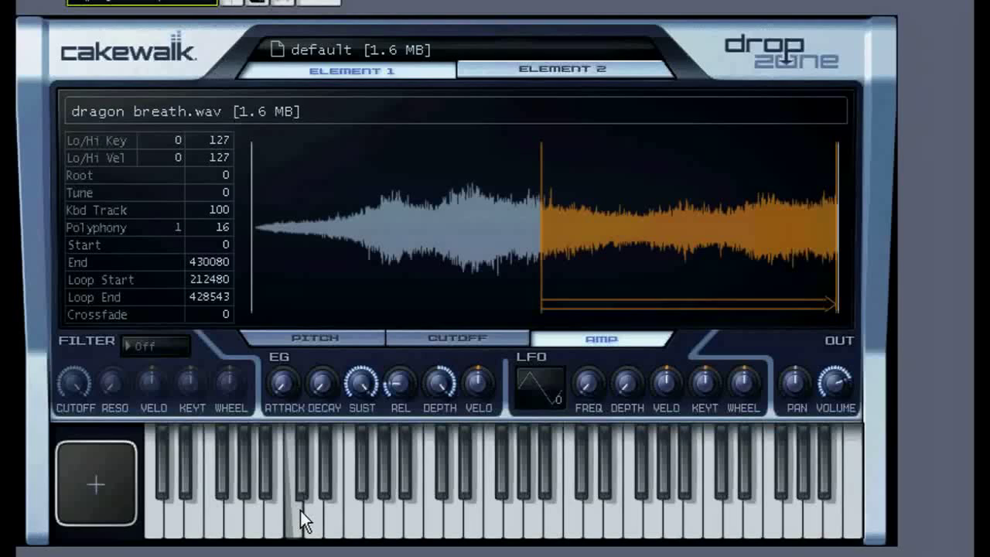
{"action": "left_click", "coordinate": [476, 506]}
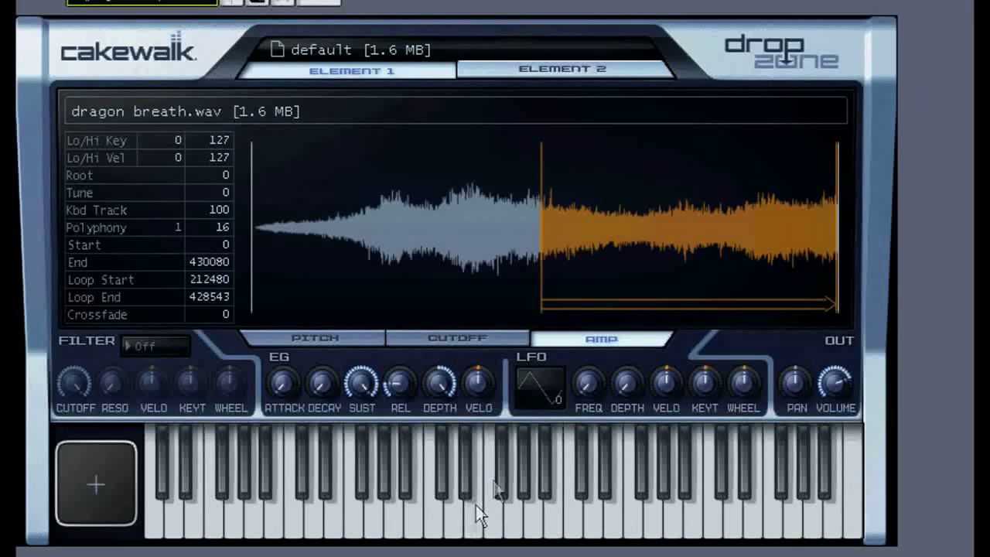
{"action": "left_click_drag", "start_coordinate": [537, 267], "coordinate": [272, 267]}
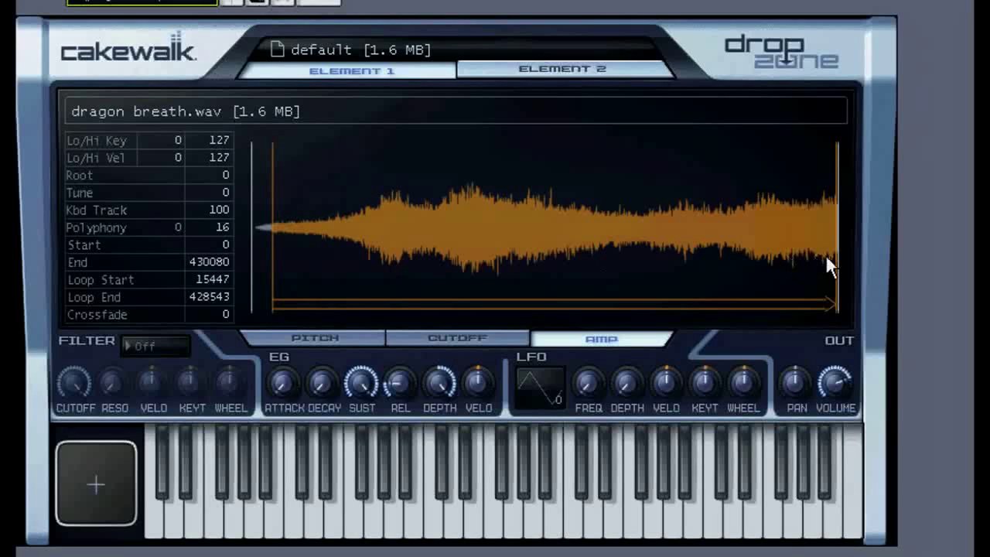
Shorten the loop end to a small region, audition it, then restore the end near the sample's end.
{"action": "left_click_drag", "start_coordinate": [835, 263], "coordinate": [482, 289]}
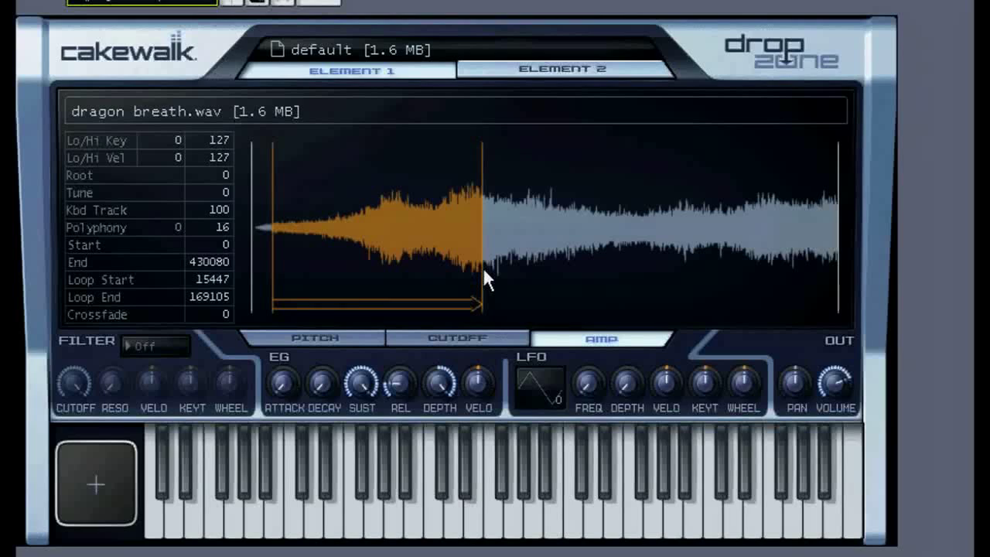
{"action": "left_click_drag", "start_coordinate": [484, 277], "coordinate": [328, 273]}
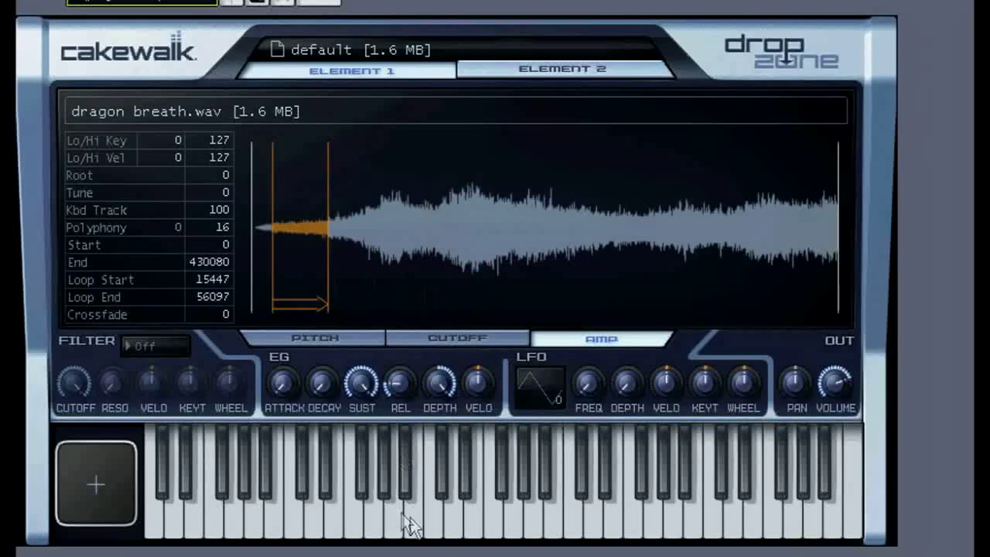
{"action": "left_click", "coordinate": [430, 529]}
{"action": "double_click", "coordinate": [326, 267]}
Load Mosphera.sfz from 90 - Multisamples > 07 - Pads and Atmospheres in DropZone's Program Browser.
{"action": "left_click", "coordinate": [368, 51]}
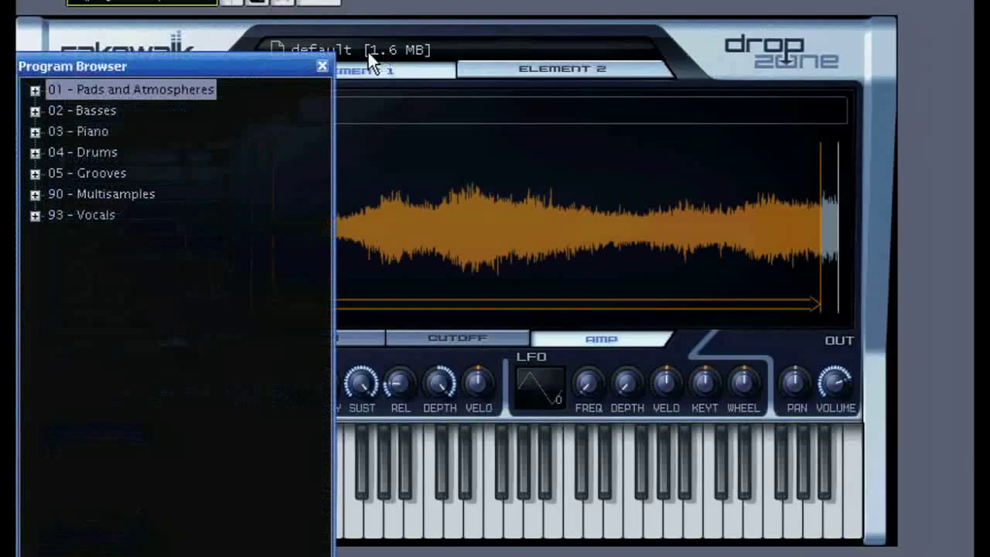
{"action": "left_click_drag", "start_coordinate": [298, 59], "coordinate": [364, 42]}
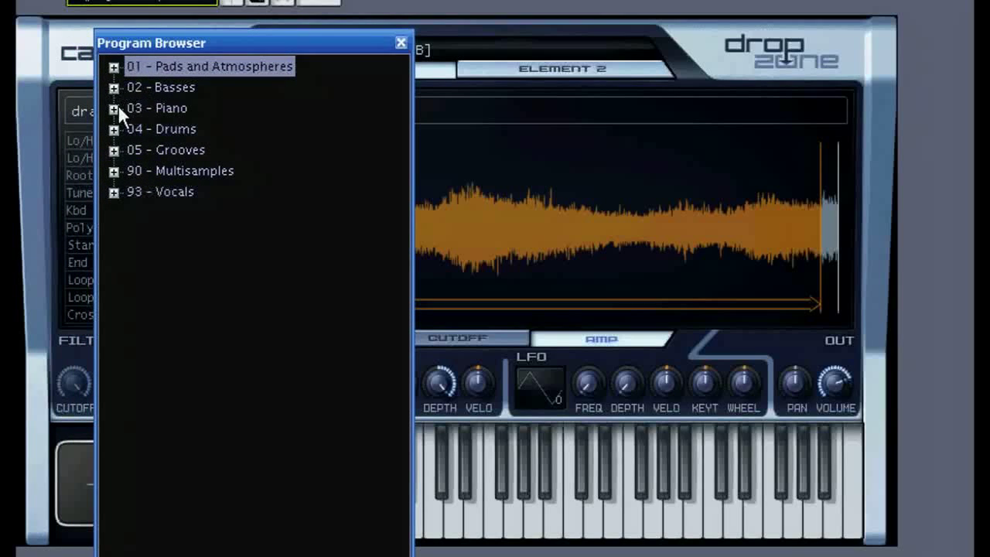
{"action": "left_click", "coordinate": [116, 171]}
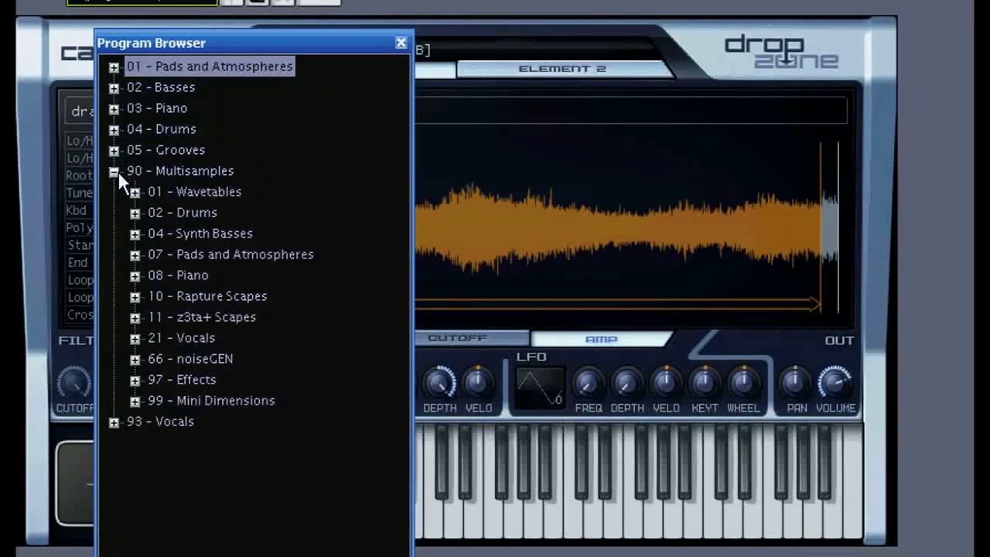
{"action": "left_click", "coordinate": [134, 254]}
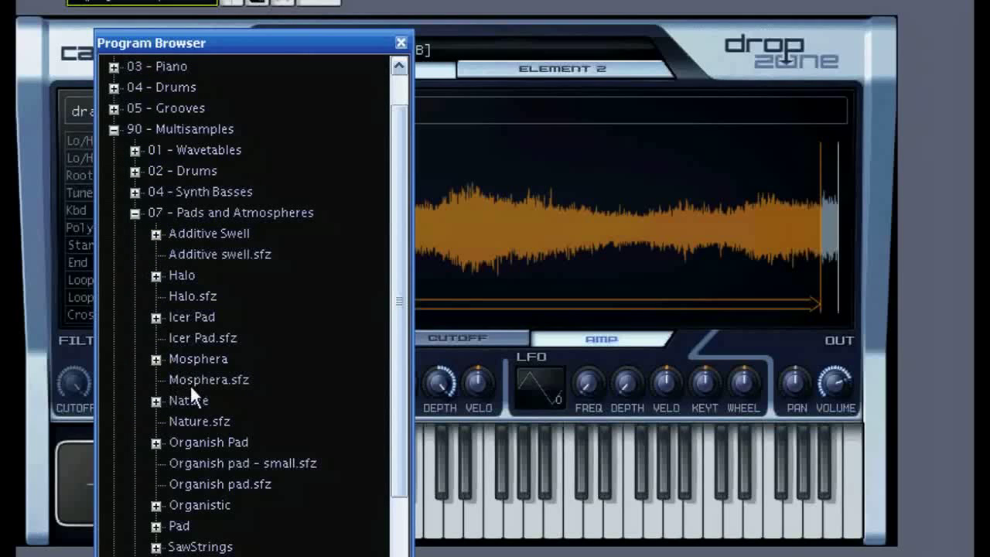
{"action": "double_click", "coordinate": [191, 381]}
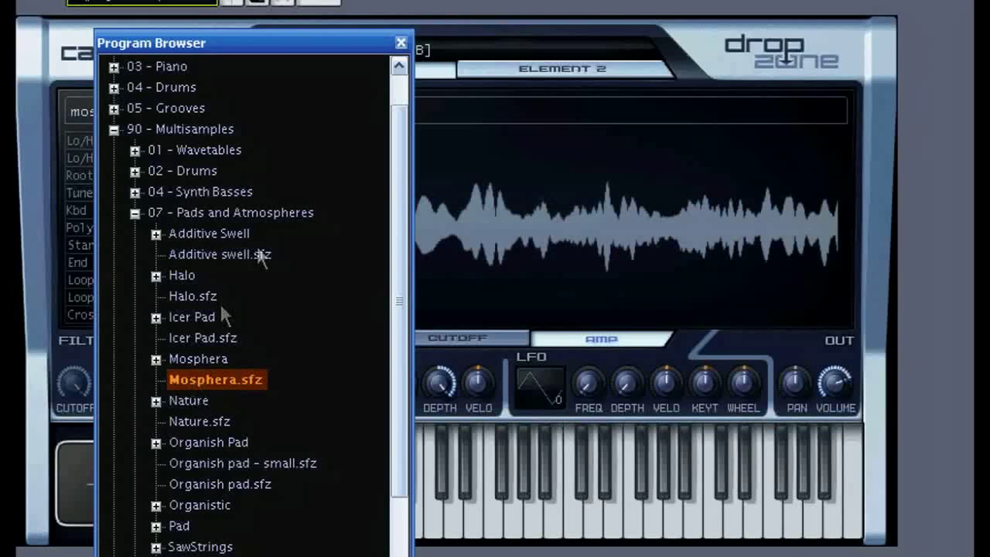
{"action": "left_click", "coordinate": [400, 42]}
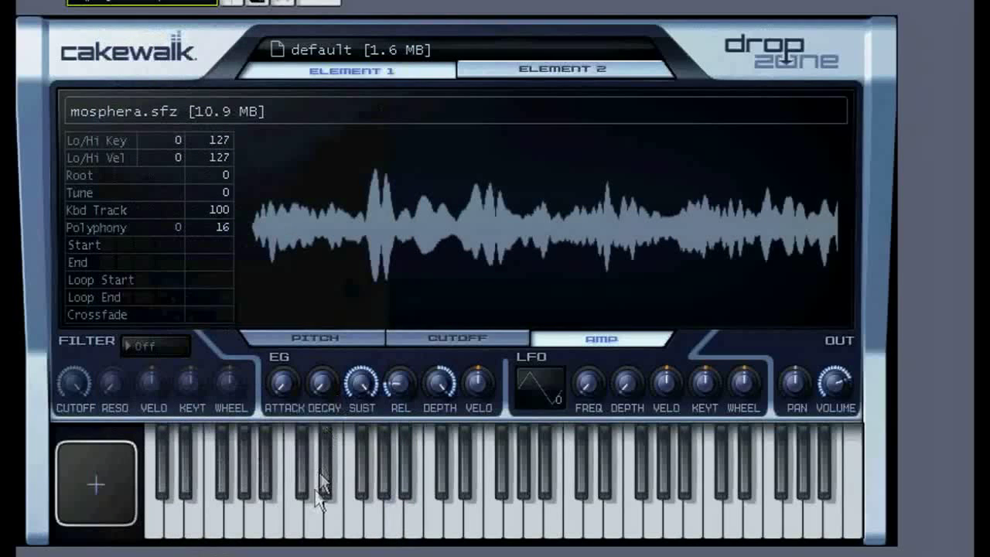
Play Mosphera notes, inspect its PITCH, CUTOFF and AMP envelopes, then enlarge the MIDI 1 track.
{"action": "left_click", "coordinate": [296, 509]}
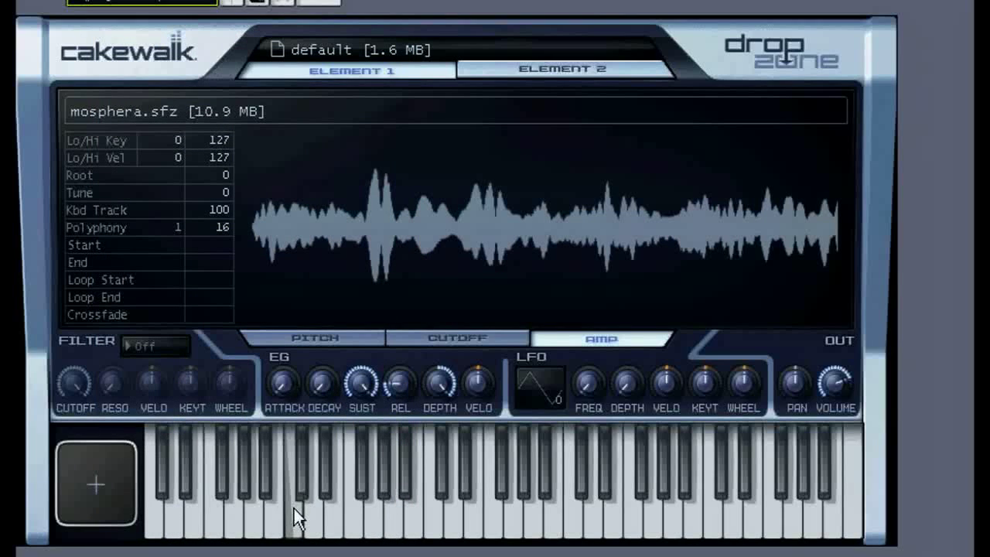
{"action": "left_click", "coordinate": [440, 518]}
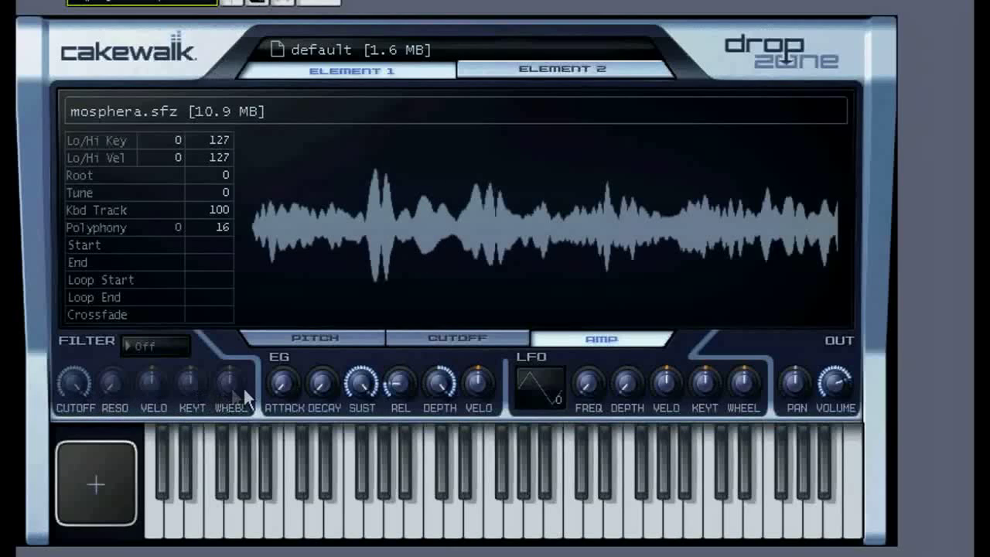
{"action": "left_click", "coordinate": [320, 338]}
{"action": "left_click", "coordinate": [452, 338]}
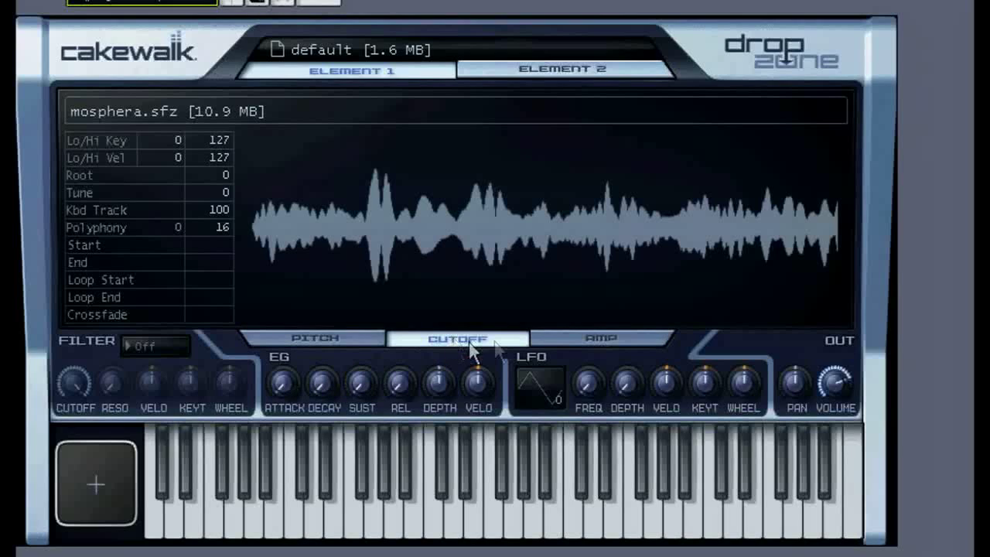
{"action": "left_click", "coordinate": [607, 338]}
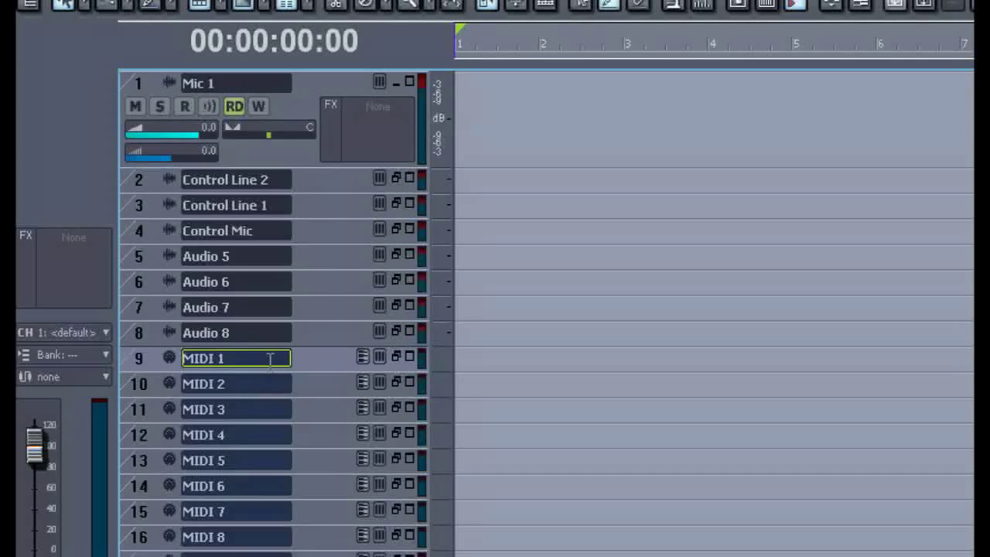
{"action": "scroll", "coordinate": [279, 325], "scroll_direction": "down", "scroll_amount": 2}
{"action": "left_click_drag", "start_coordinate": [319, 249], "coordinate": [340, 487]}
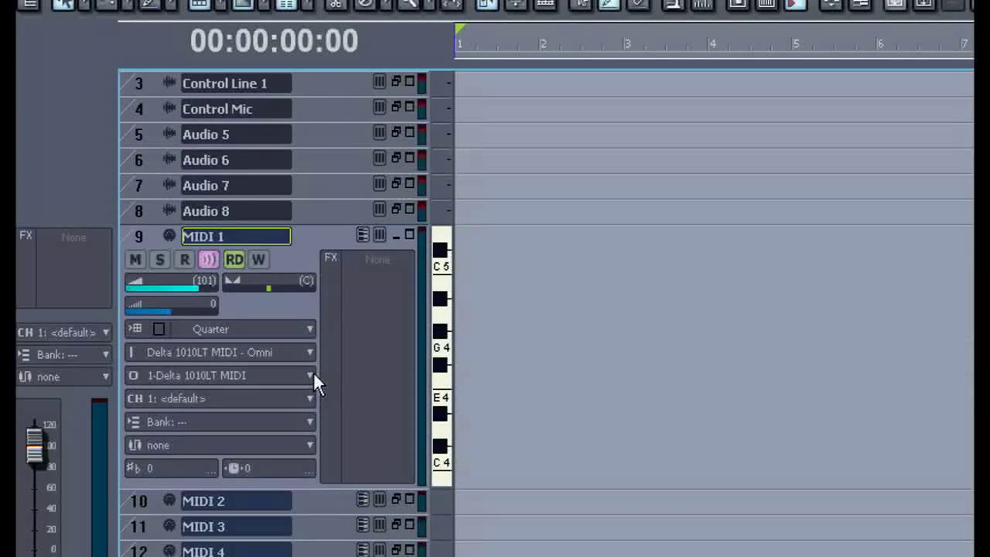
Route MIDI 1's output to 2-DropZone 1 on channel 1 with bank 0.
{"action": "left_click", "coordinate": [310, 375]}
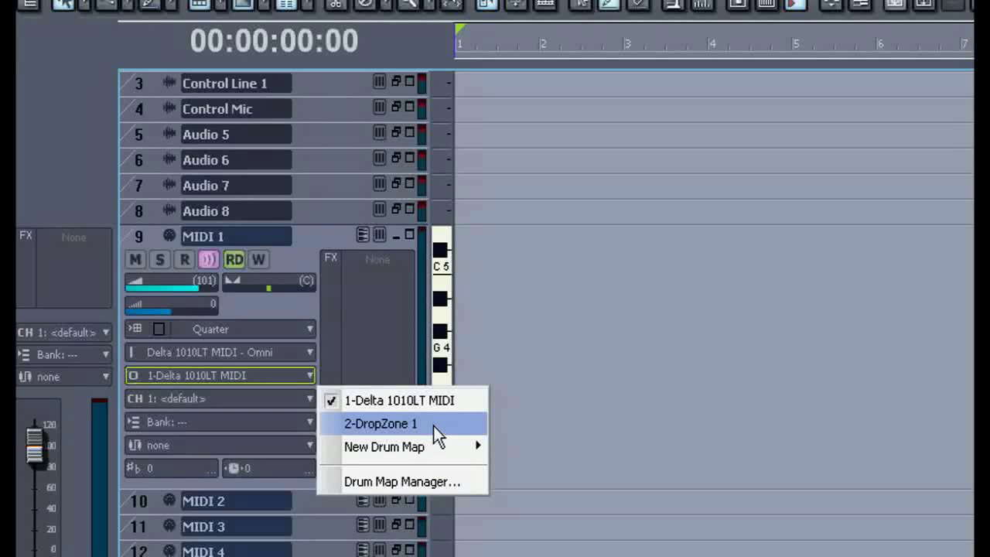
{"action": "left_click", "coordinate": [433, 426]}
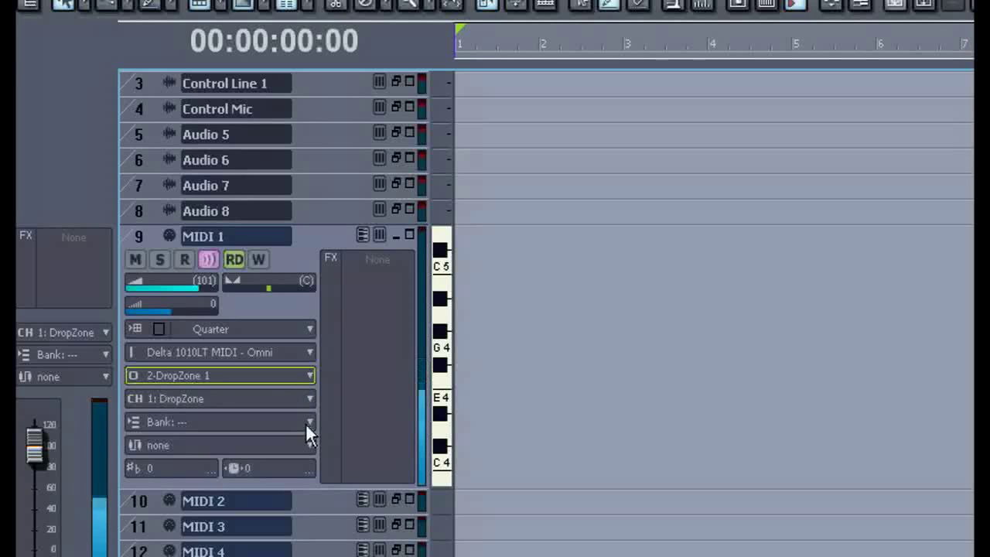
{"action": "scroll", "coordinate": [257, 179], "scroll_direction": "up", "scroll_amount": 3}
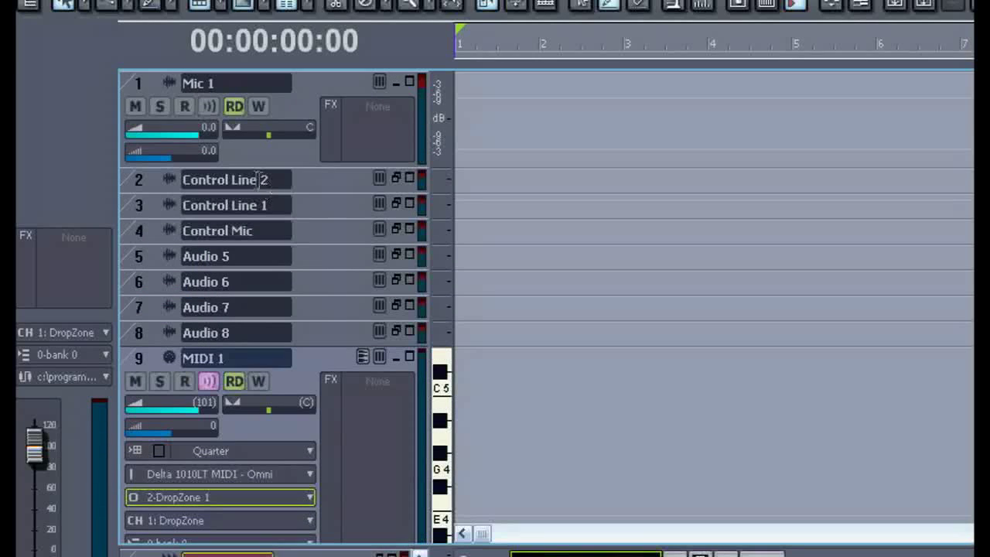
Arm Mic 1, record a brief spoken clip as Record 1, and bring DropZone's panel back.
{"action": "left_click", "coordinate": [184, 106]}
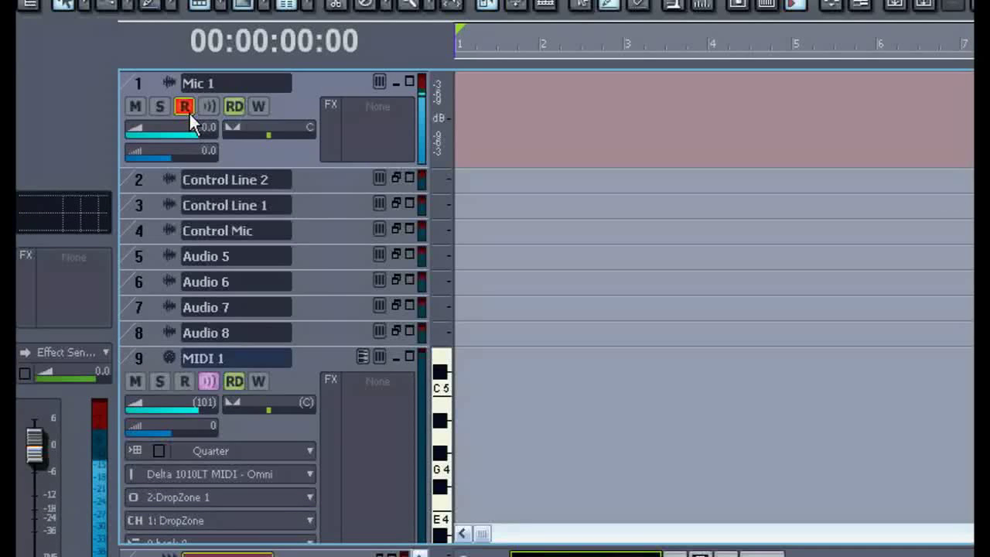
{"action": "key", "text": "r"}
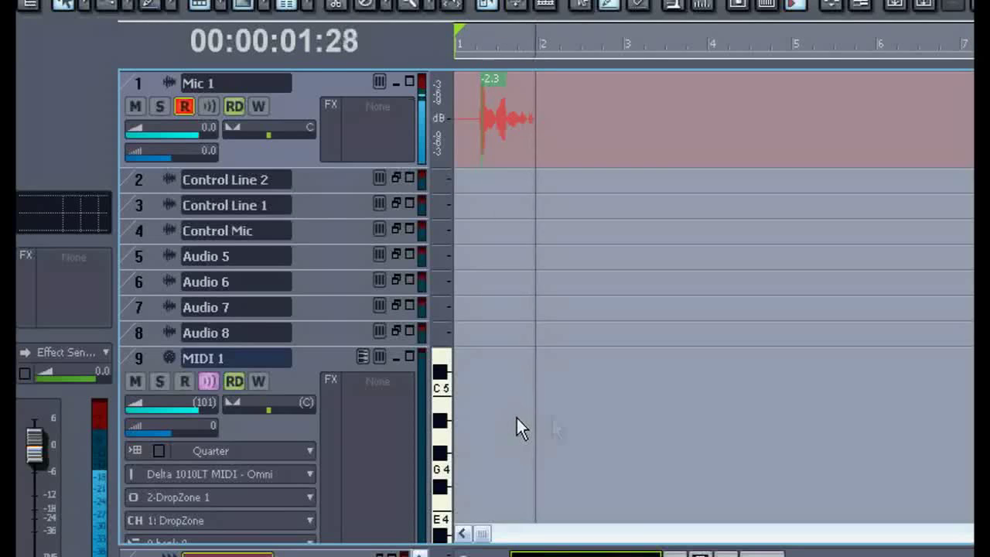
{"action": "key", "text": "space"}
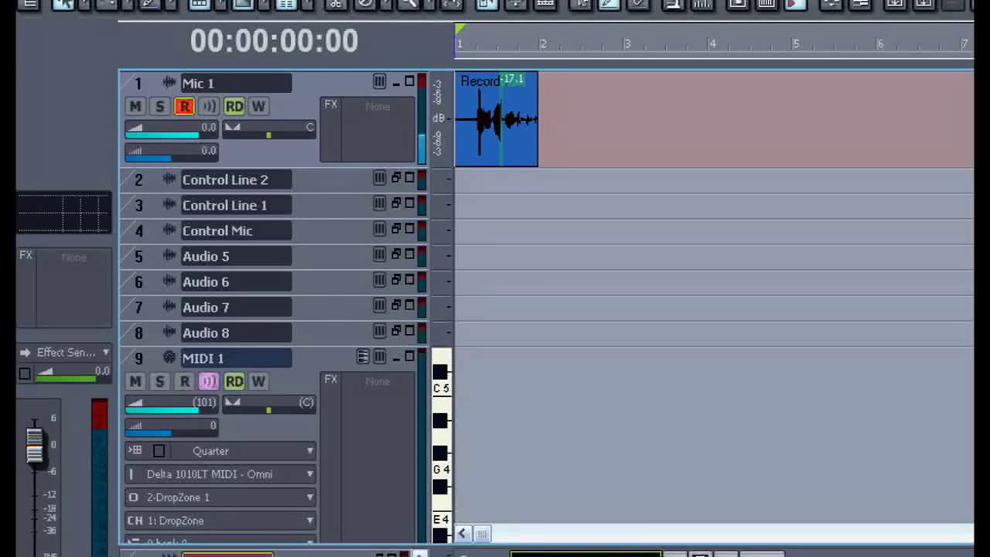
{"action": "left_click_drag", "start_coordinate": [670, 542], "coordinate": [643, 126]}
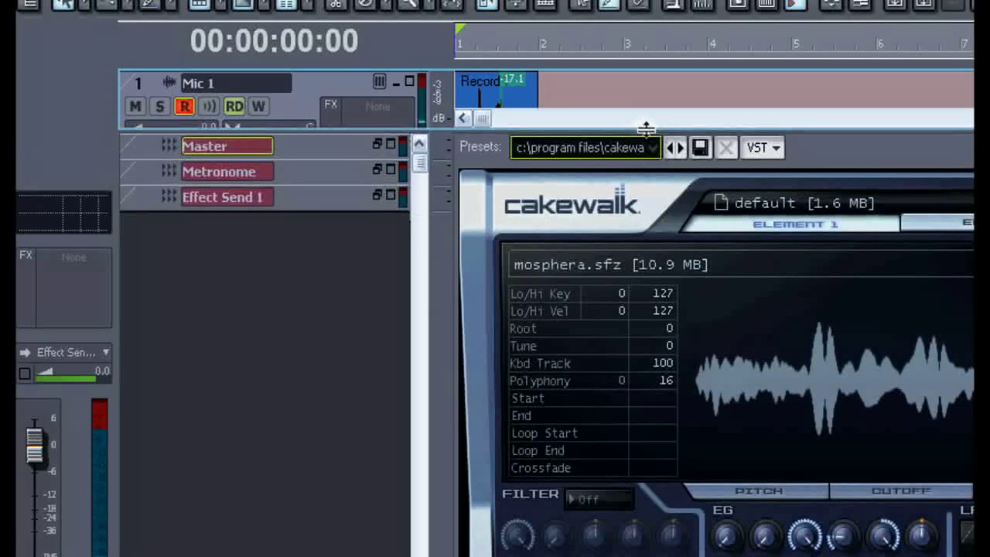
Load the recorded voice clip into DropZone and audition it on several notes.
{"action": "left_click_drag", "start_coordinate": [480, 84], "coordinate": [762, 355]}
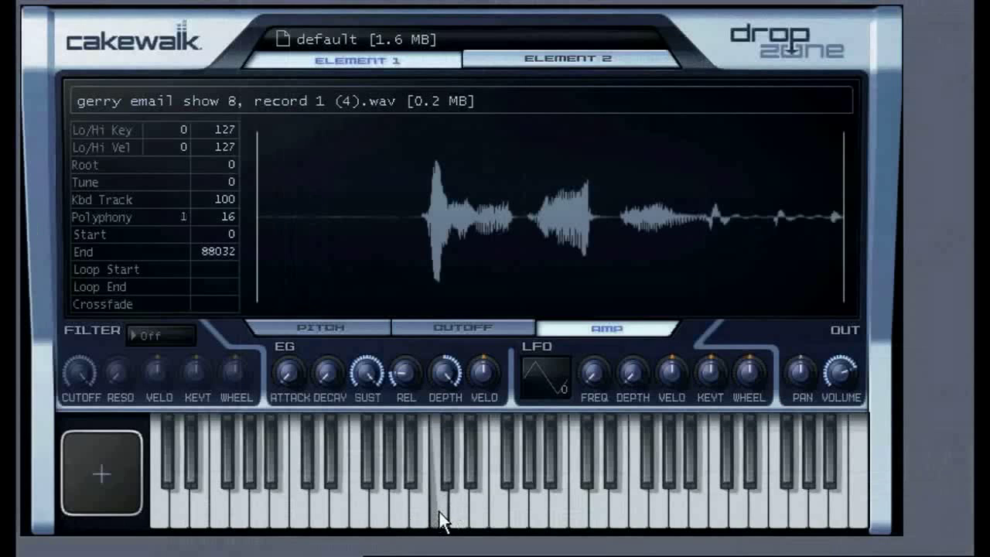
{"action": "left_click", "coordinate": [478, 520]}
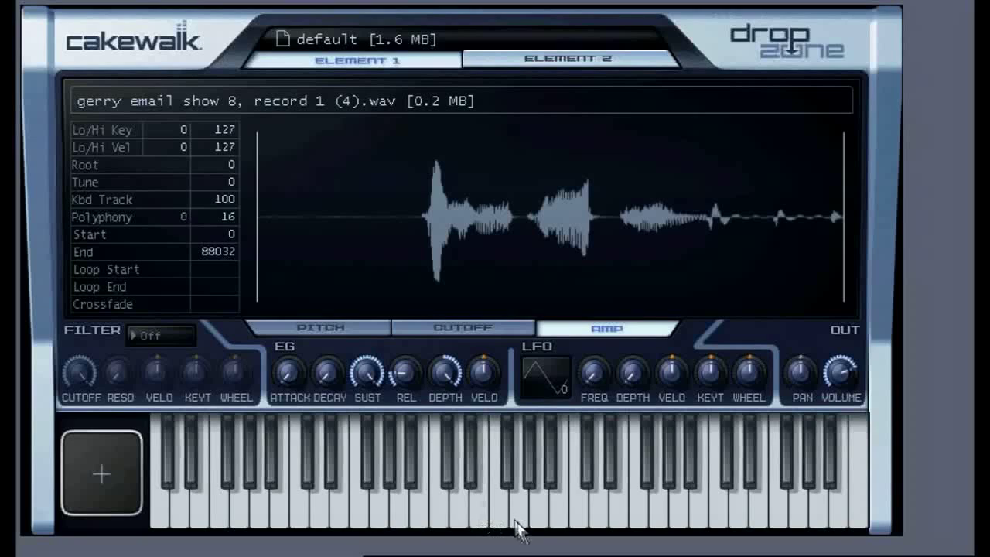
{"action": "left_click", "coordinate": [517, 529]}
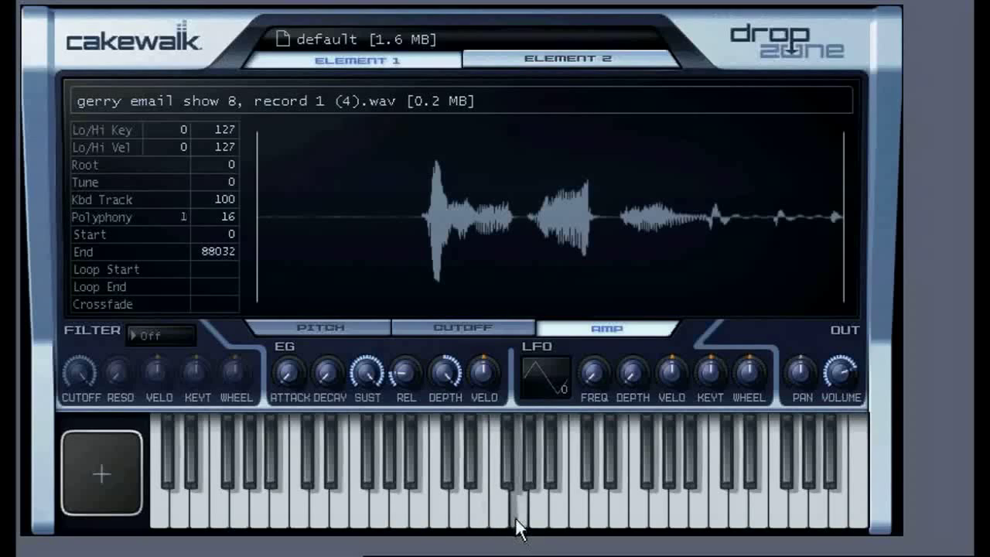
{"action": "left_click", "coordinate": [300, 512]}
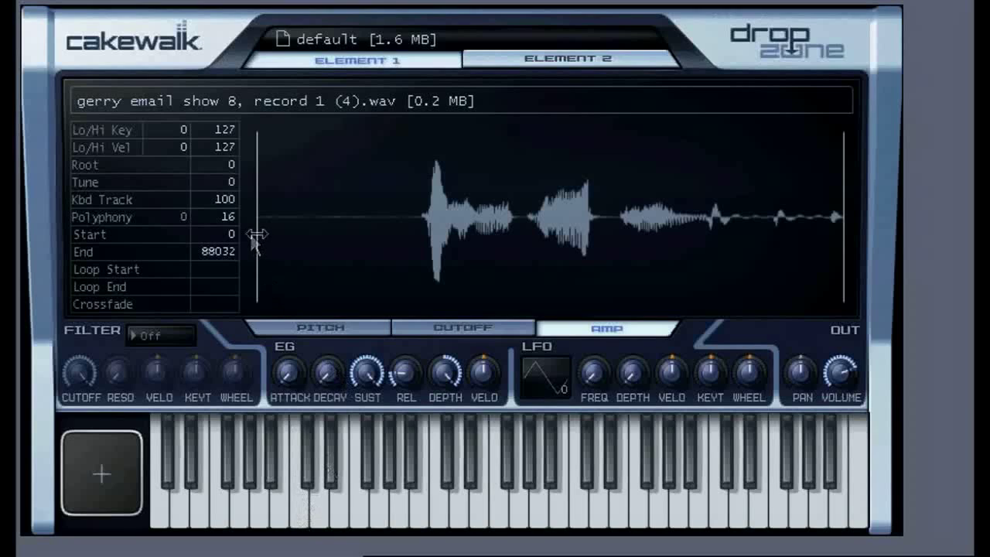
Move the sample start to 24629, past the leading silence, and audition the result.
{"action": "mouse_move", "coordinate": [258, 236]}
{"action": "left_mouse_down"}
{"action": "mouse_move", "coordinate": [424, 248]}
{"action": "mouse_move", "coordinate": [420, 260]}
{"action": "left_mouse_up"}
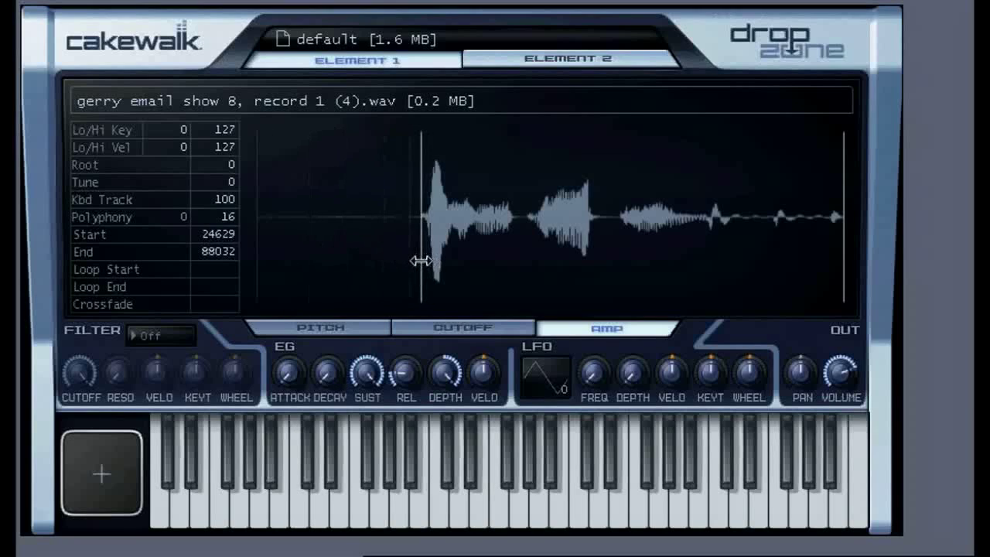
{"action": "left_click", "coordinate": [438, 513]}
{"action": "left_click", "coordinate": [439, 512]}
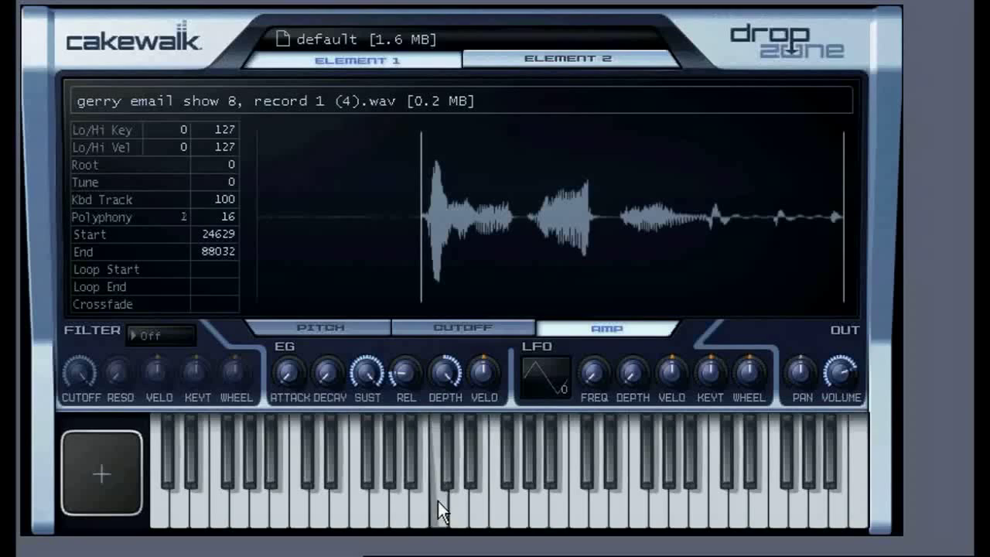
{"action": "left_click", "coordinate": [463, 513]}
{"action": "left_click", "coordinate": [480, 512]}
{"action": "left_click", "coordinate": [518, 512]}
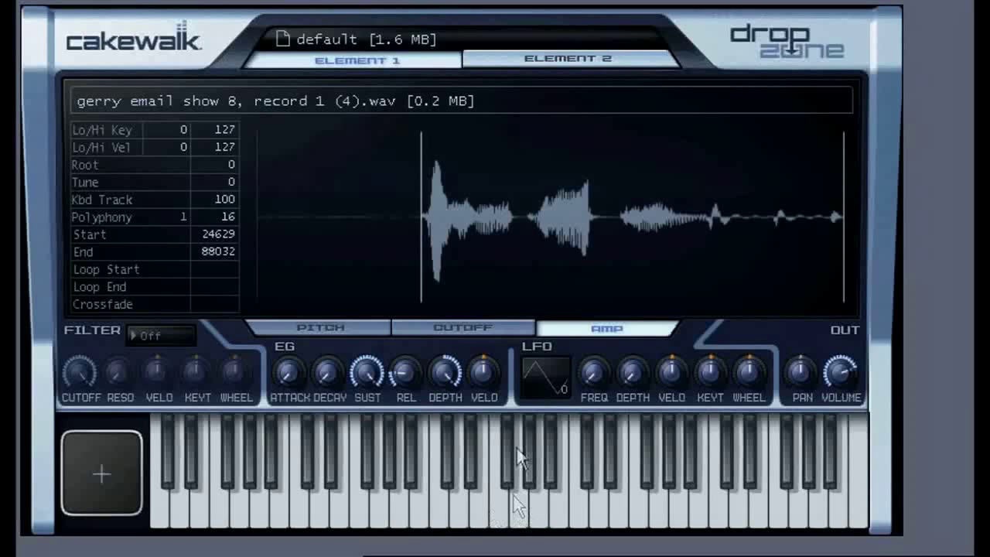
Trim the sample end to 50589 and audition the trimmed voice sample.
{"action": "left_click_drag", "start_coordinate": [843, 265], "coordinate": [594, 273]}
{"action": "left_click", "coordinate": [523, 495]}
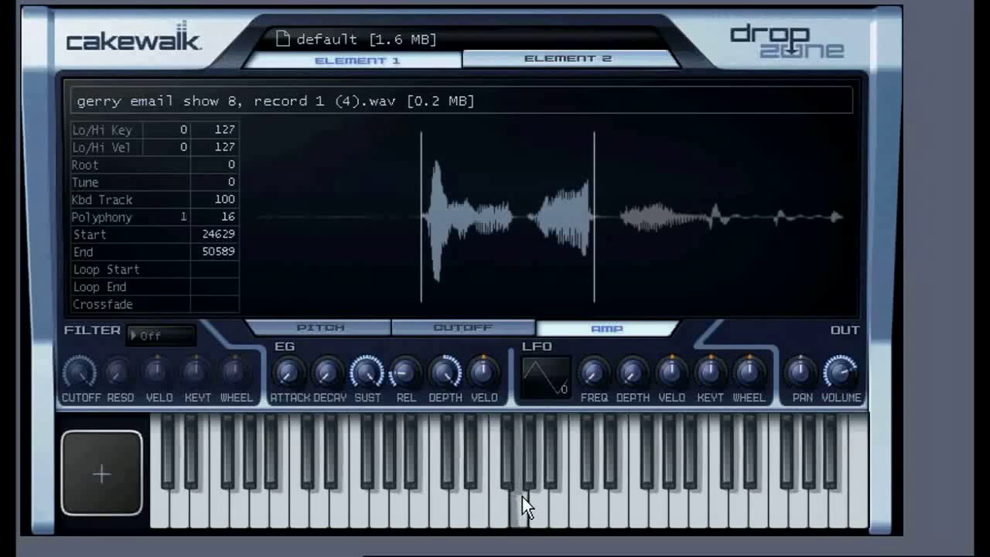
{"action": "left_click", "coordinate": [448, 499]}
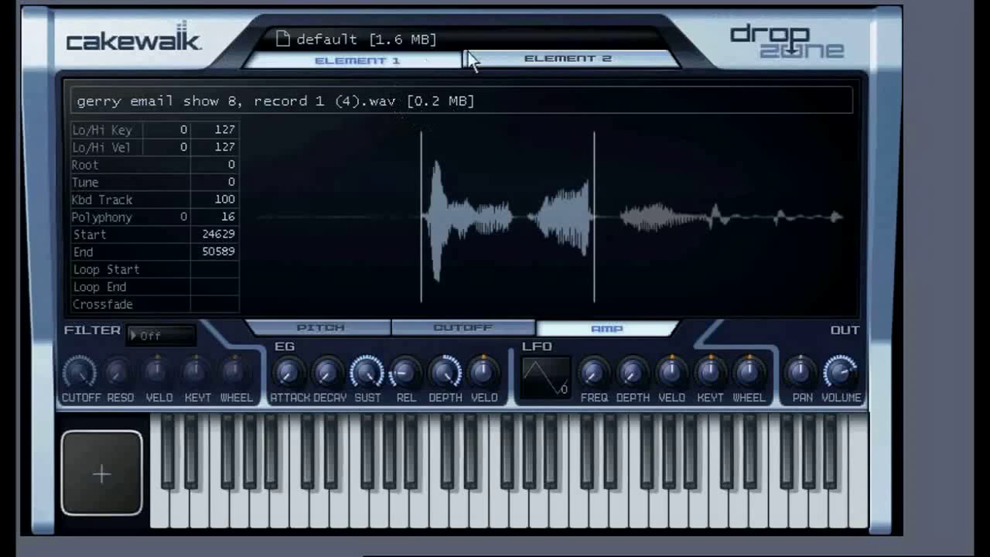
Switch to DropZone's Element 2 and open the multisample loader's Look in folder list.
{"action": "left_click", "coordinate": [527, 68]}
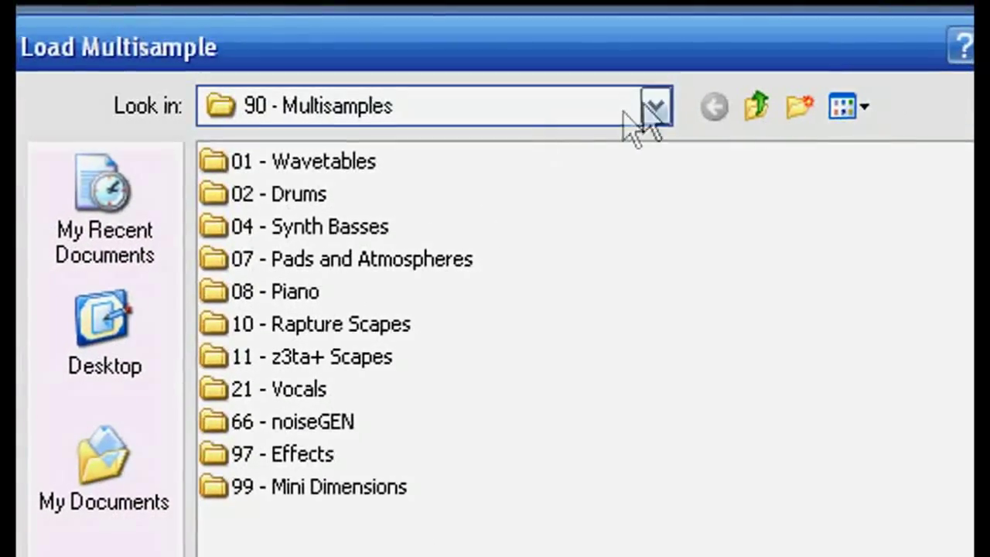
{"action": "left_click", "coordinate": [654, 108]}
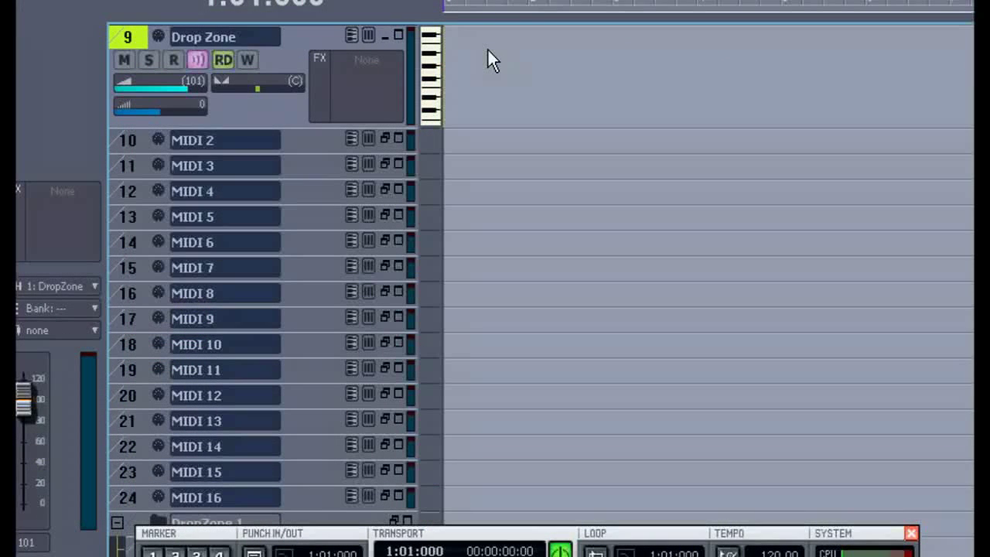
Open the Drop Zone track in the Piano Roll and draw two notes from bar 2, the higher at B4.
{"action": "right_click", "coordinate": [488, 48]}
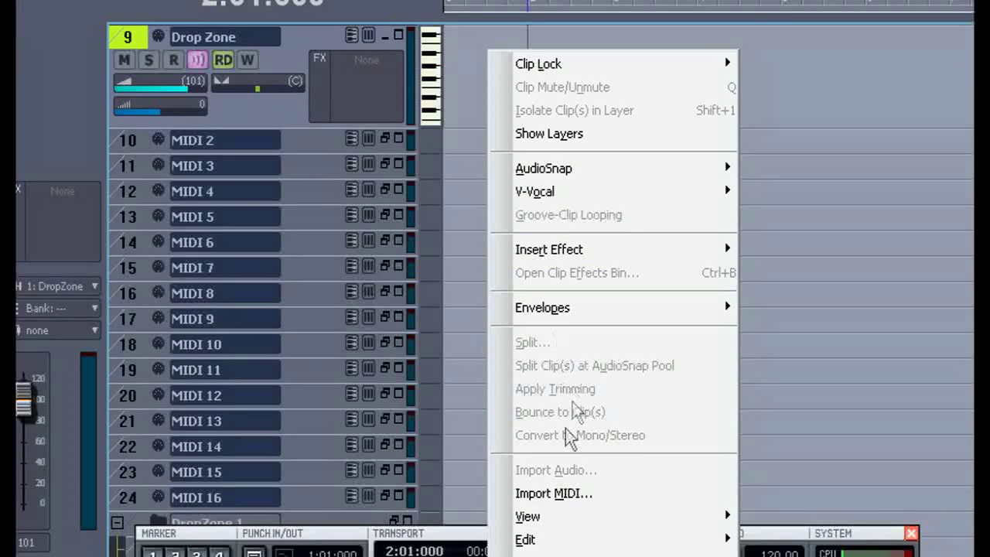
{"action": "mouse_move", "coordinate": [559, 518]}
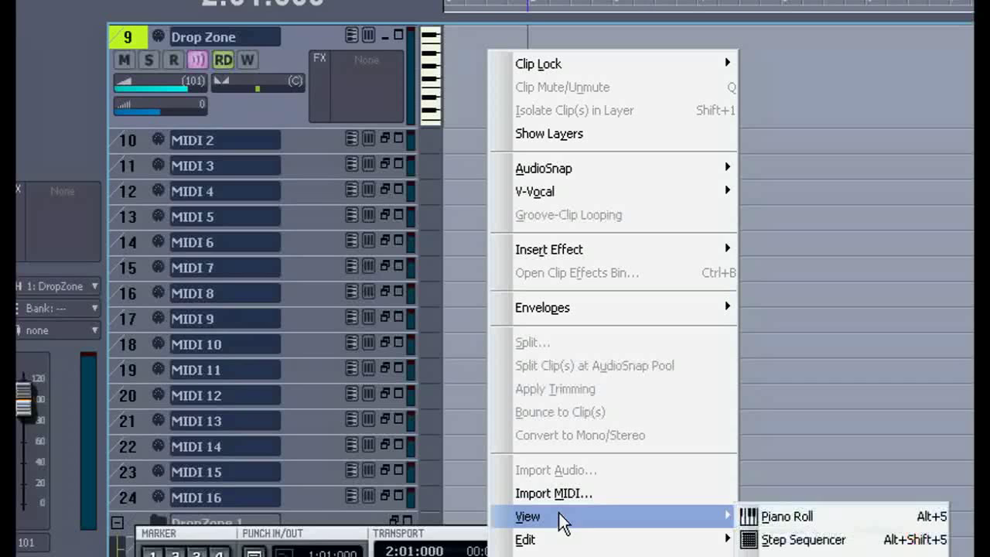
{"action": "left_click", "coordinate": [789, 516]}
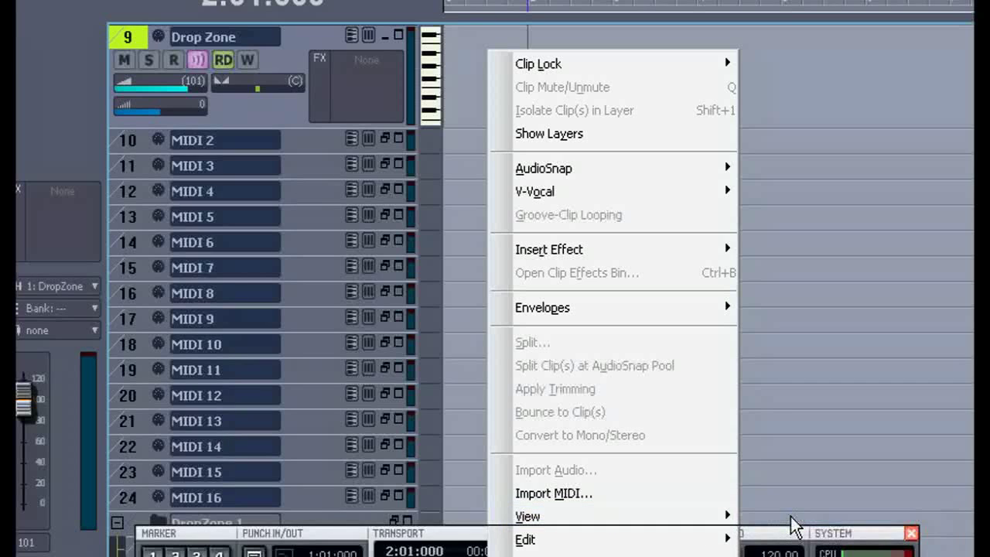
{"action": "left_click", "coordinate": [446, 230]}
{"action": "left_click", "coordinate": [610, 158]}
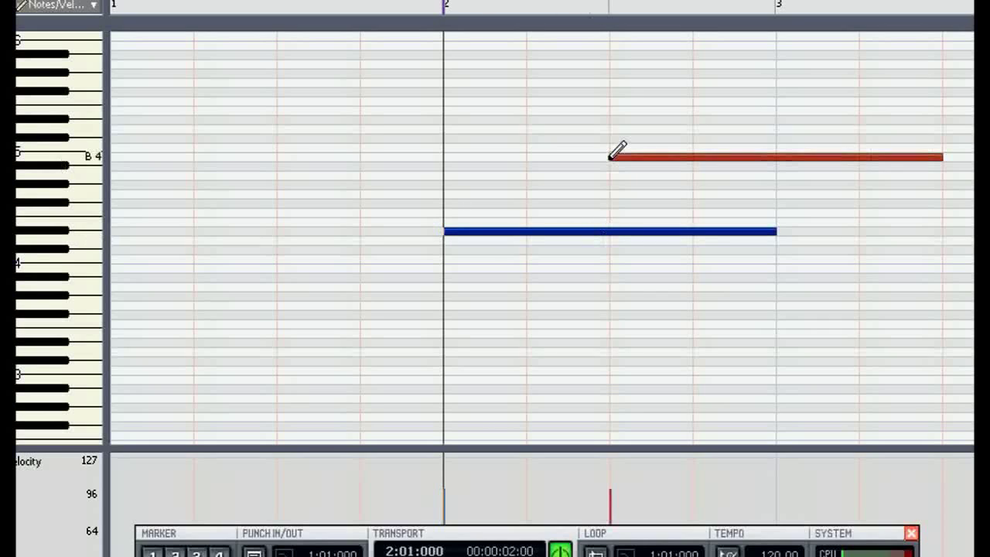
Zoom out, add an F#5 note near bar 3, and play back the sketched notes.
{"action": "key", "text": "ctrl+Left"}
{"action": "key", "text": "ctrl+Left"}
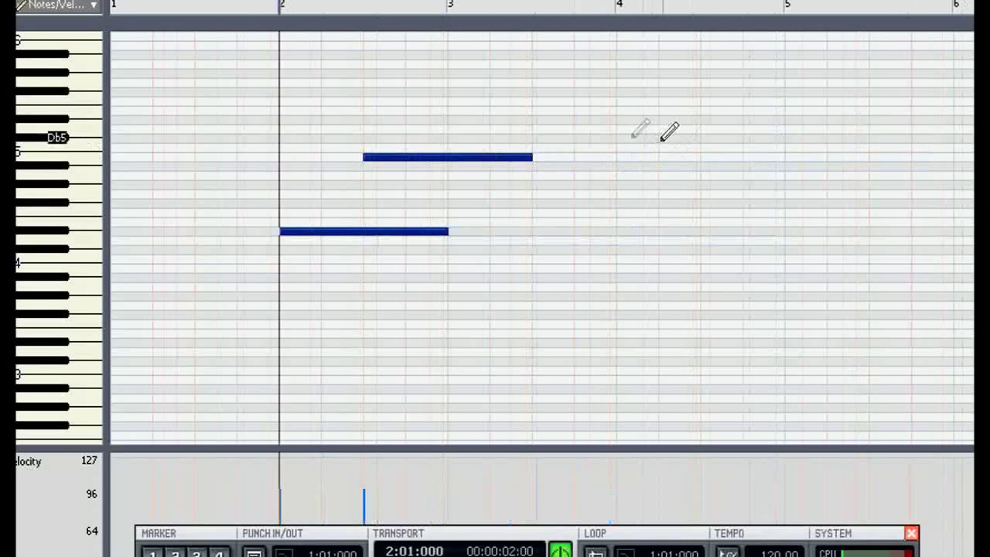
{"action": "left_click", "coordinate": [445, 100]}
{"action": "key", "text": "space"}
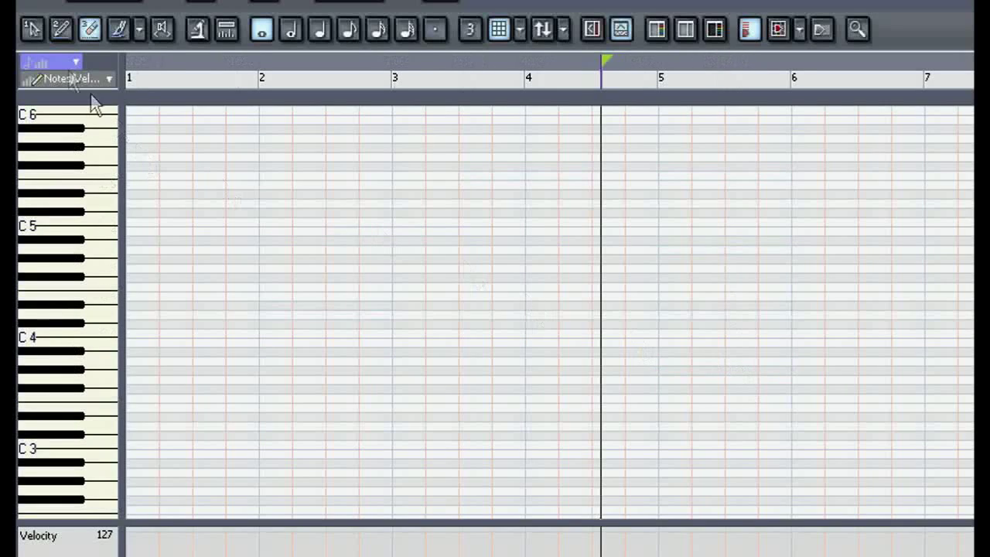
Draw a G#4 note at bar 2 and extend it to bar 6.
{"action": "left_click", "coordinate": [61, 29]}
{"action": "left_click", "coordinate": [261, 259]}
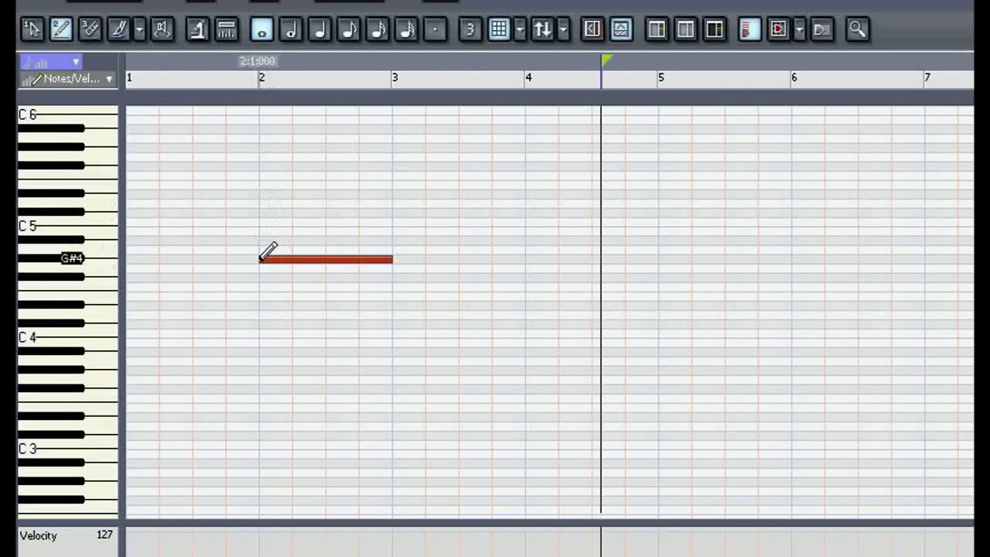
{"action": "left_click_drag", "start_coordinate": [388, 260], "coordinate": [792, 311]}
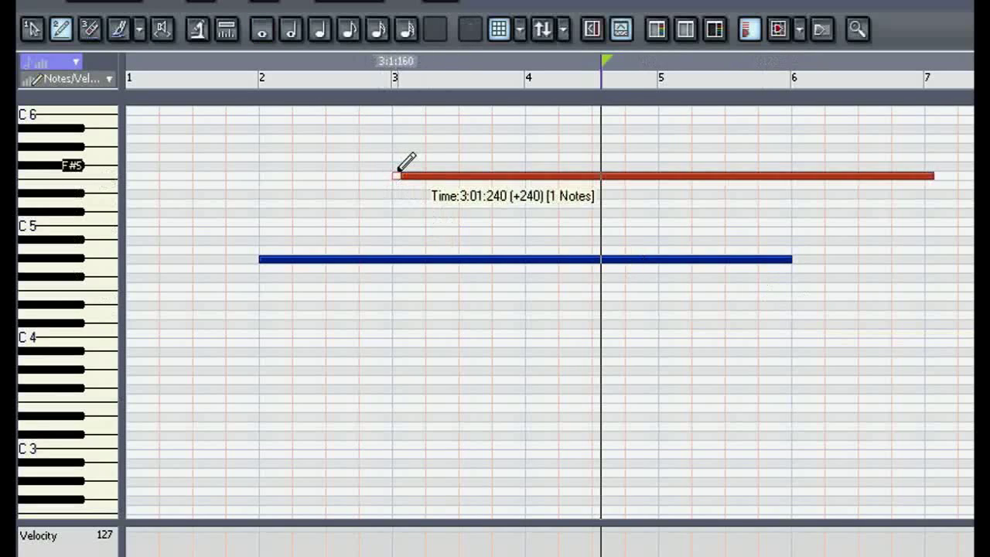